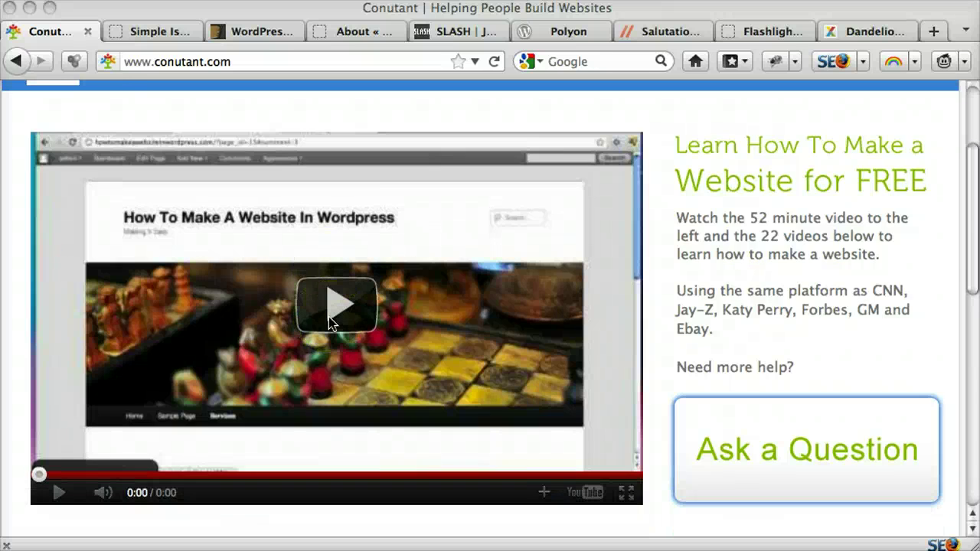
Step: Switch to the Simple Is Key tab and scroll its homepage down and back to the top
scroll(328, 316, up, 4)
scroll(328, 316, down, 5)
scroll(329, 316, up, 5)
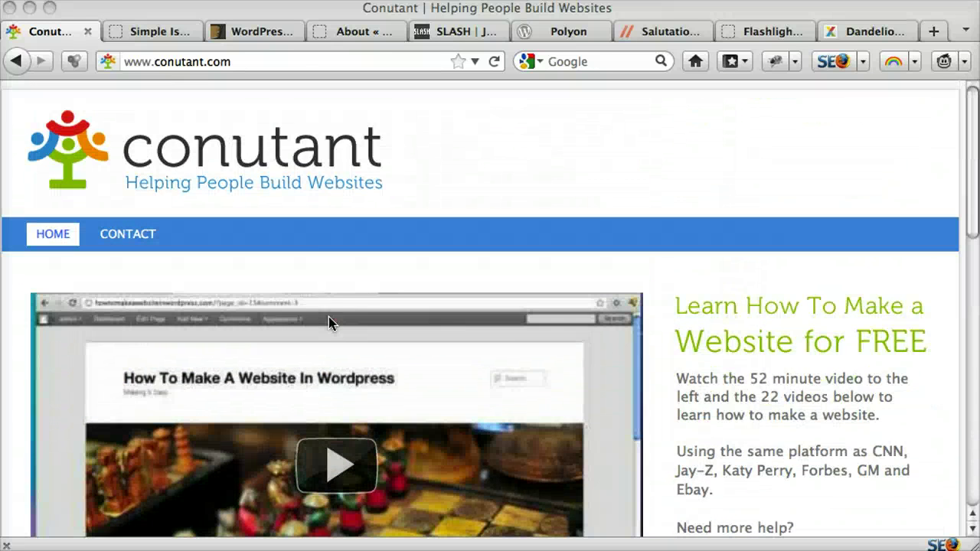
click(173, 36)
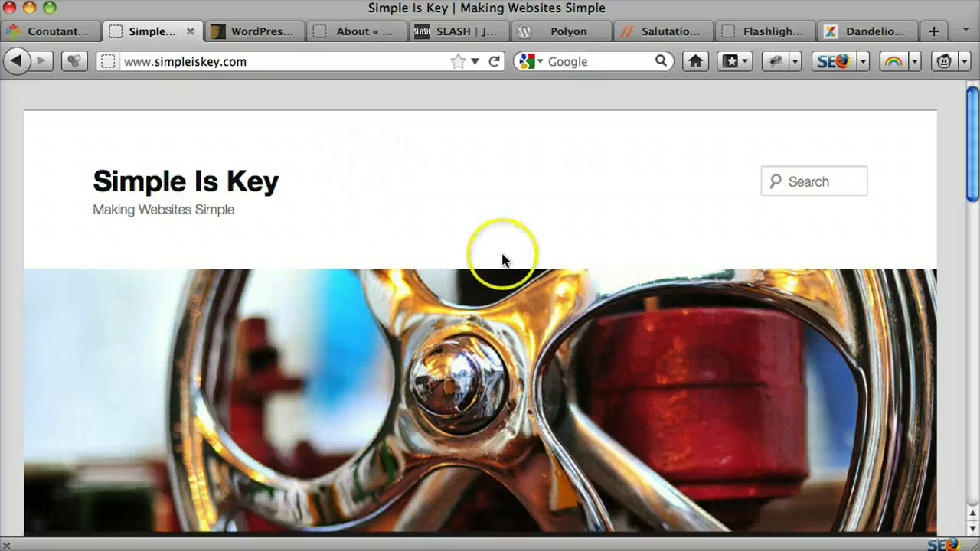
scroll(503, 260, down, 2)
scroll(503, 260, down, 5)
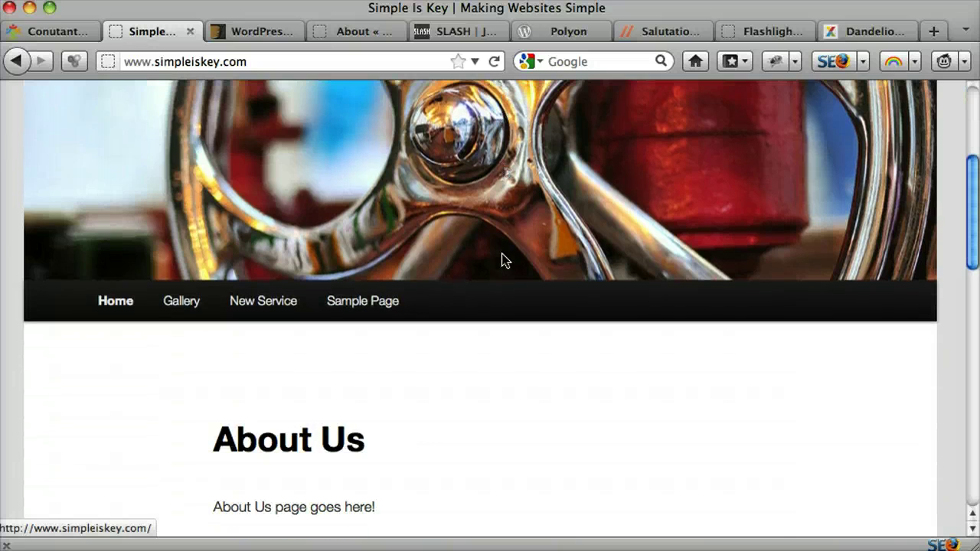
scroll(501, 260, up, 5)
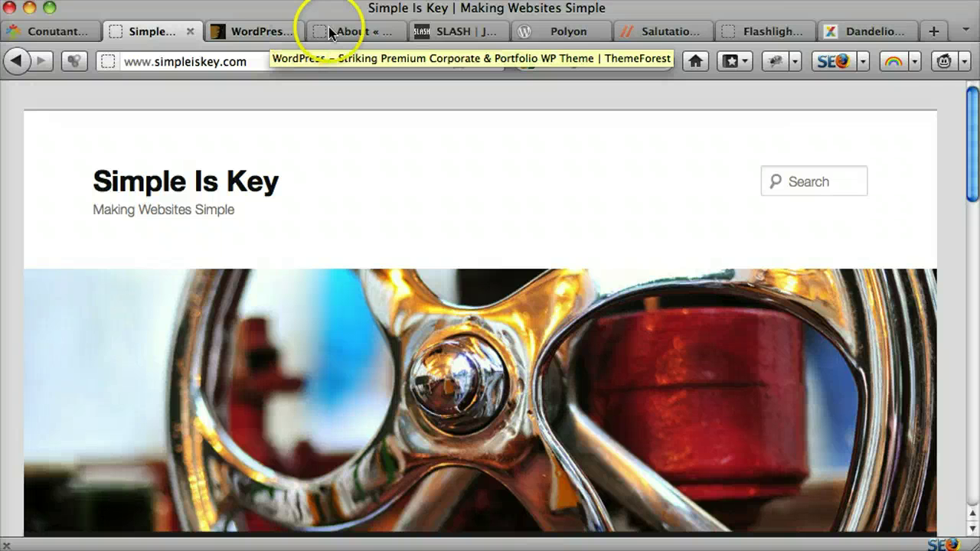
Step: On the ThemeForest tab, open Popular Items from the WordPress menu
click(455, 30)
click(260, 31)
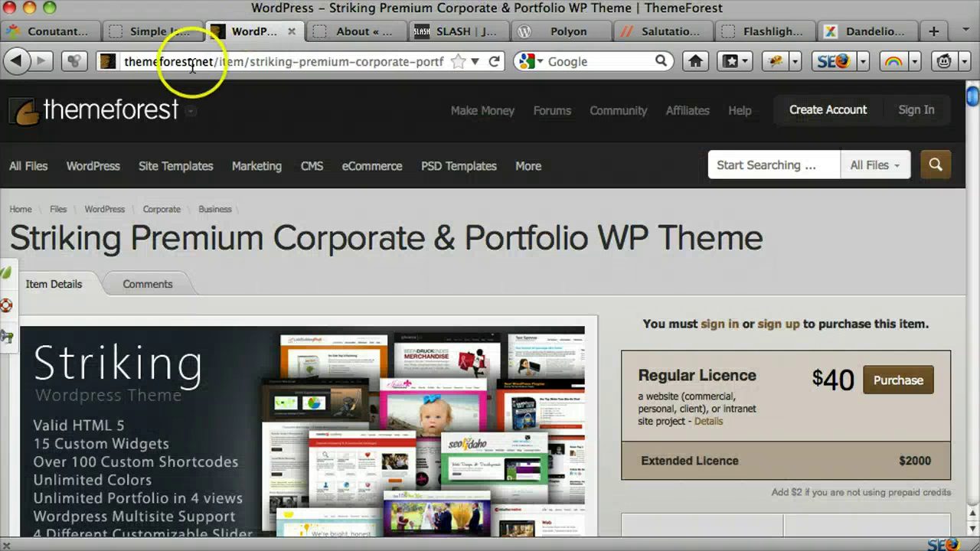
drag(213, 61, 121, 66)
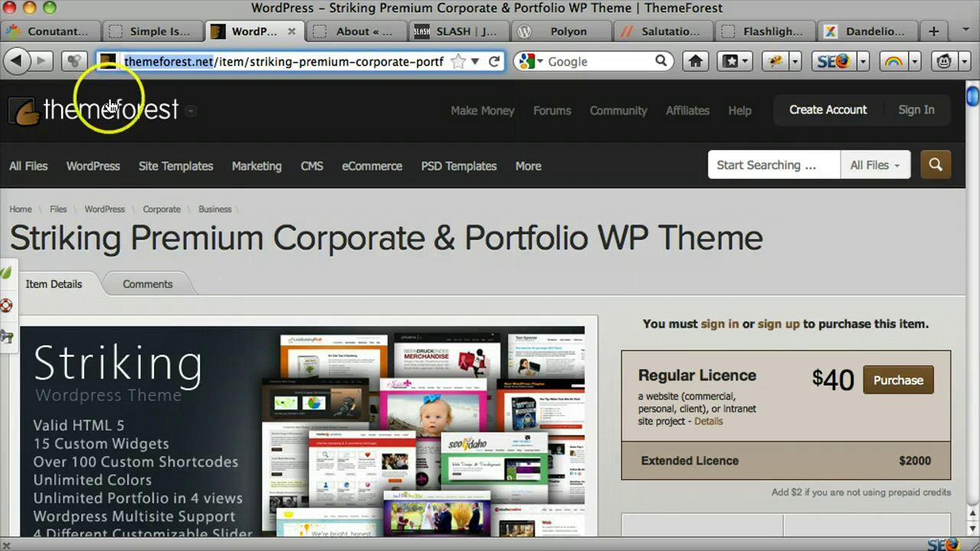
mouse_move(102, 170)
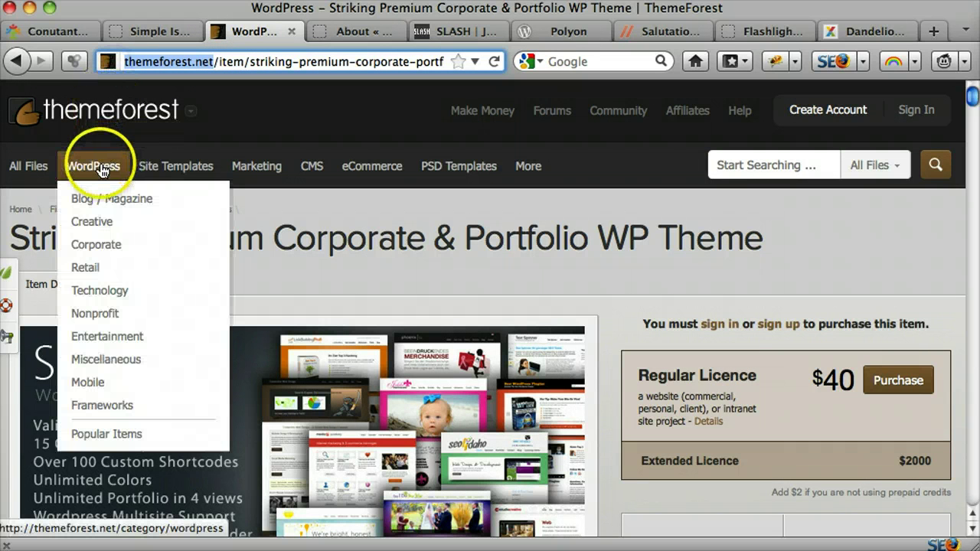
click(102, 435)
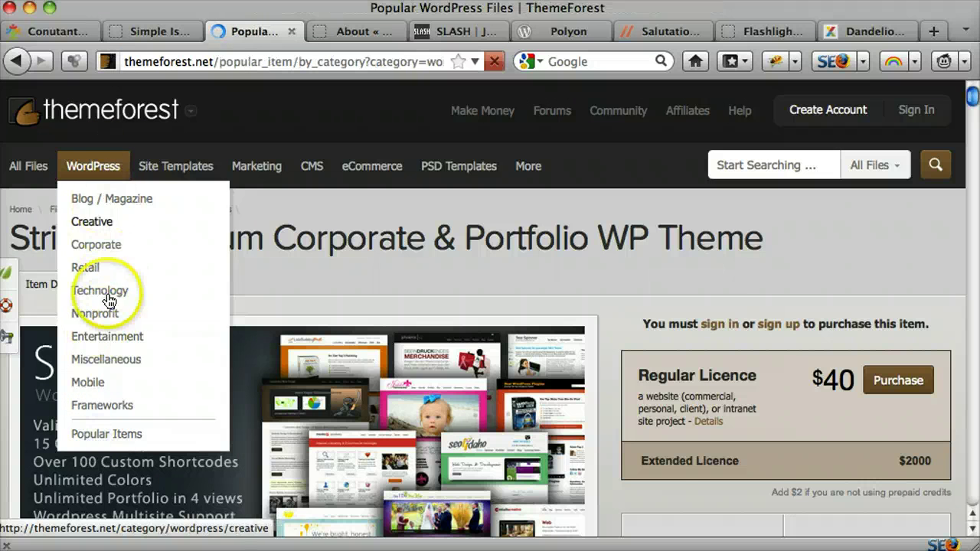
Step: Scroll last week's top sellers, highlighting the Striking theme's sales count and previewing its listing
scroll(127, 274, down, 2)
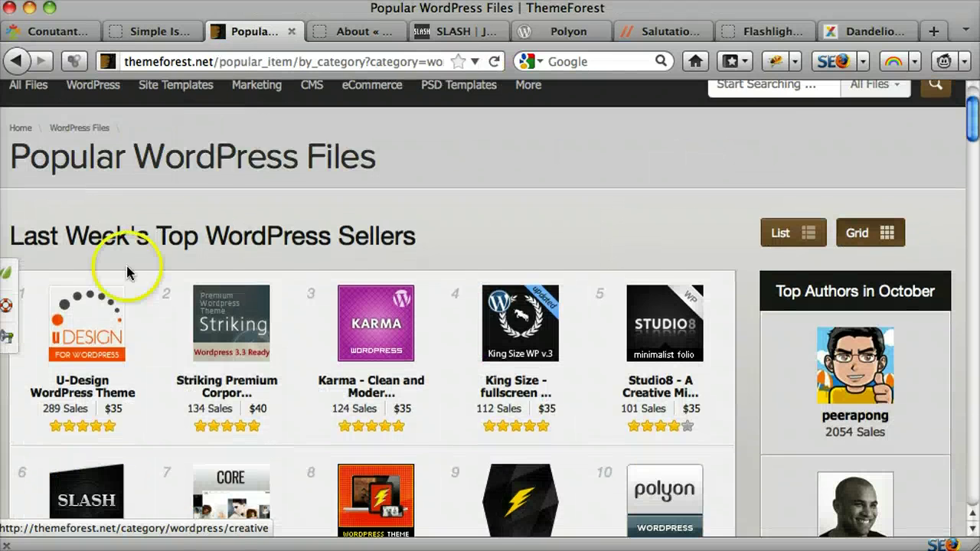
mouse_move(77, 334)
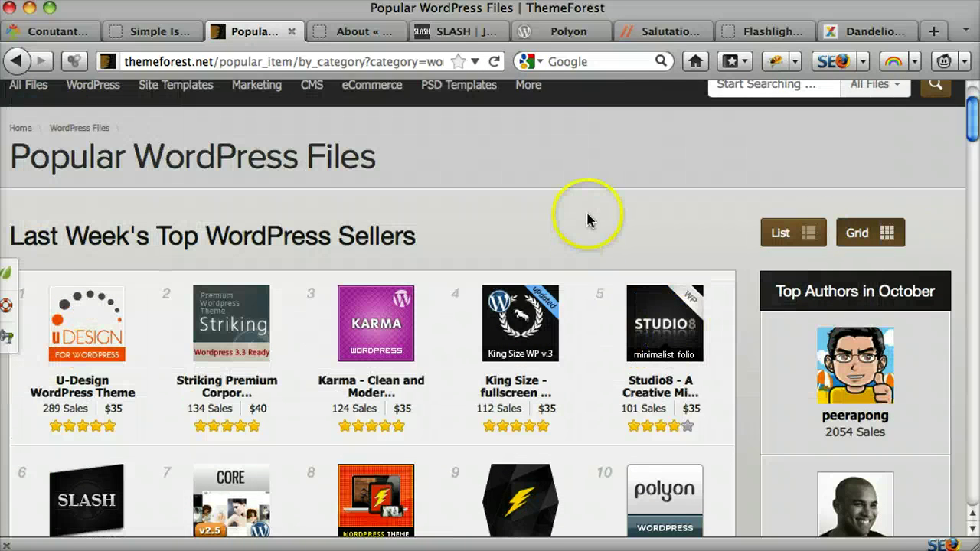
scroll(587, 219, down, 1)
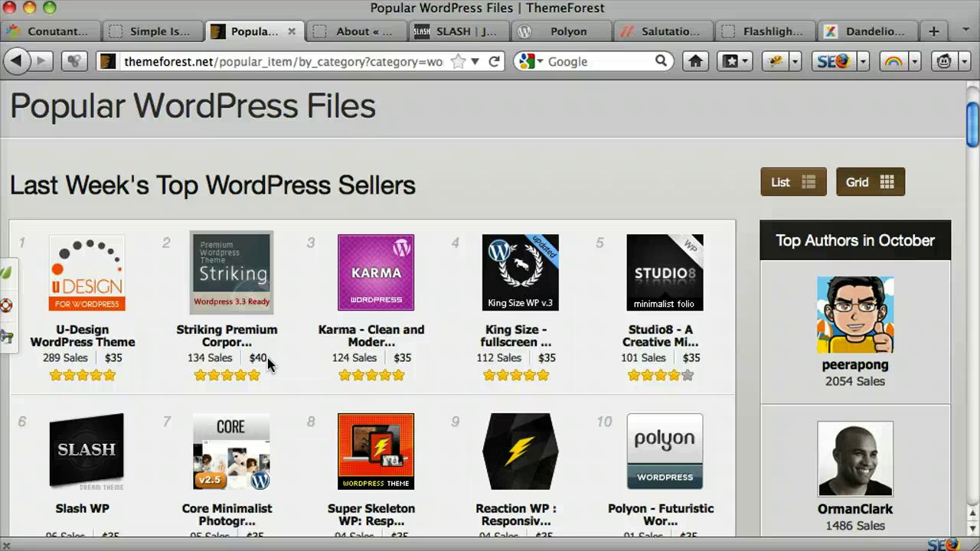
scroll(267, 361, down, 1)
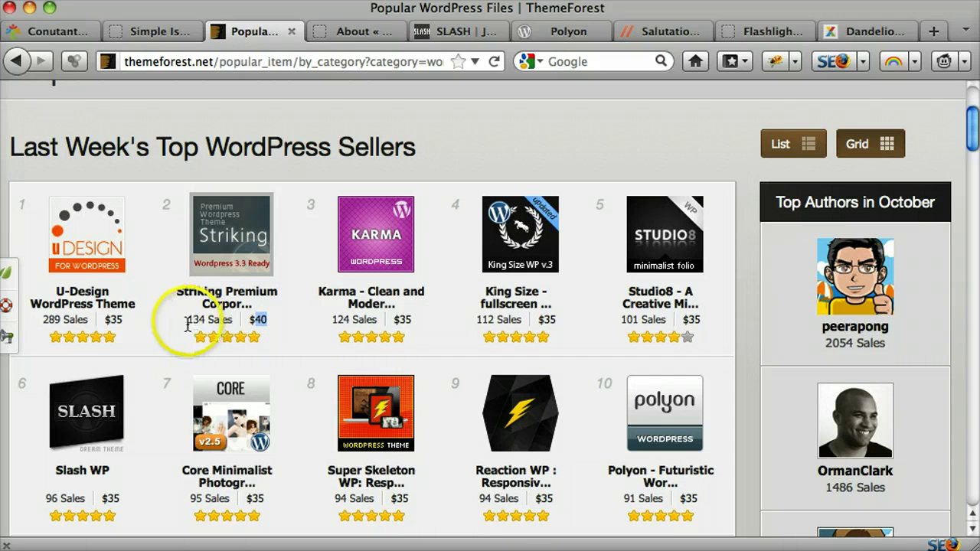
drag(187, 320, 207, 321)
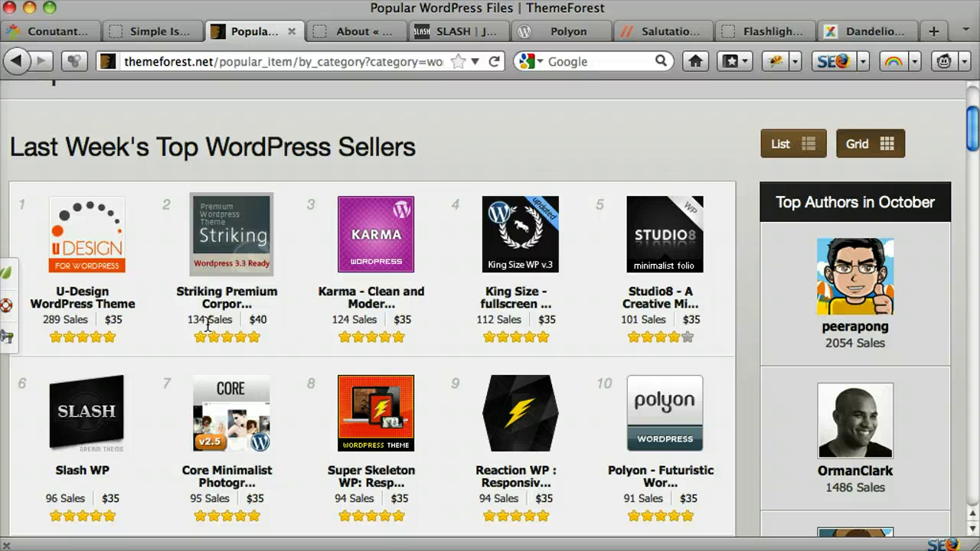
drag(222, 294, 212, 324)
click(230, 233)
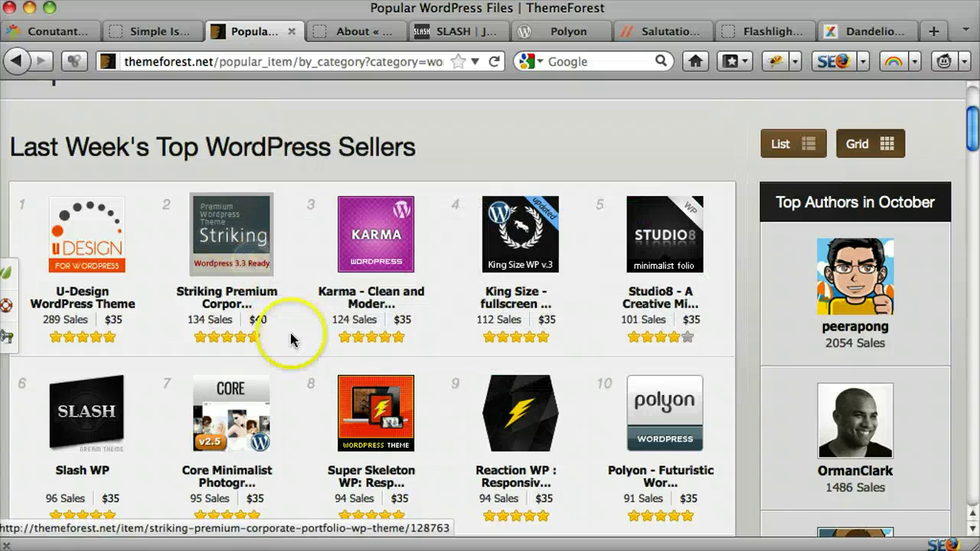
scroll(291, 329, down, 3)
scroll(290, 337, up, 5)
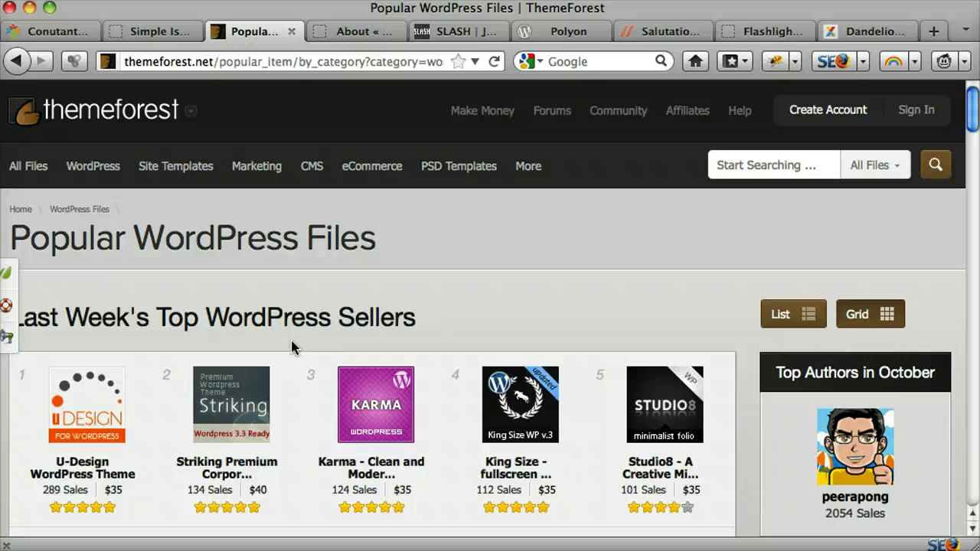
Step: Browse the KingSize theme demo, going from its About page to the home page
click(358, 32)
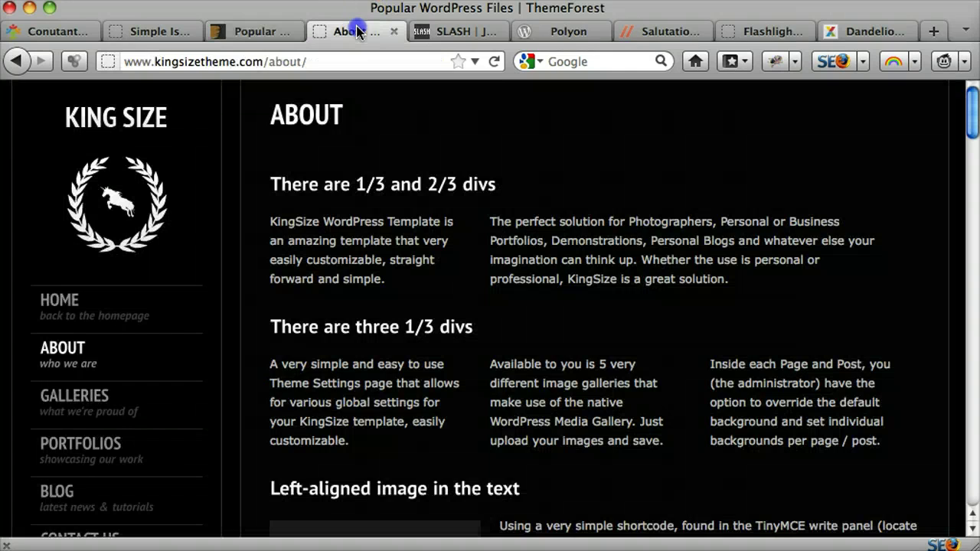
scroll(306, 291, down, 1)
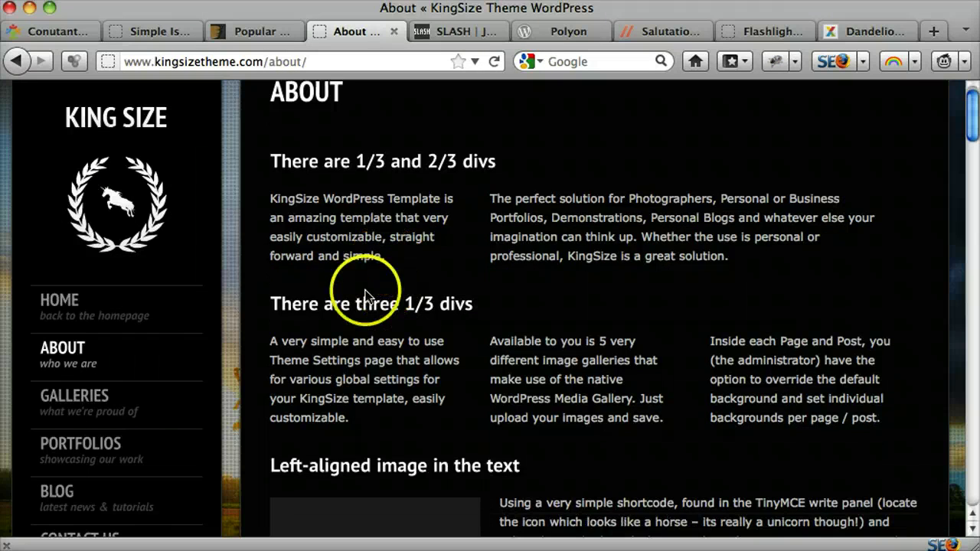
click(43, 316)
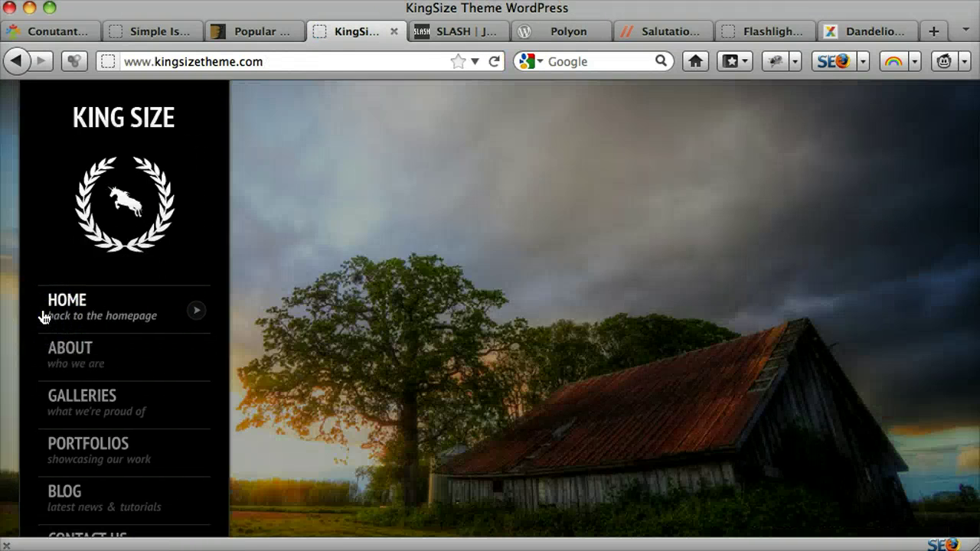
click(518, 252)
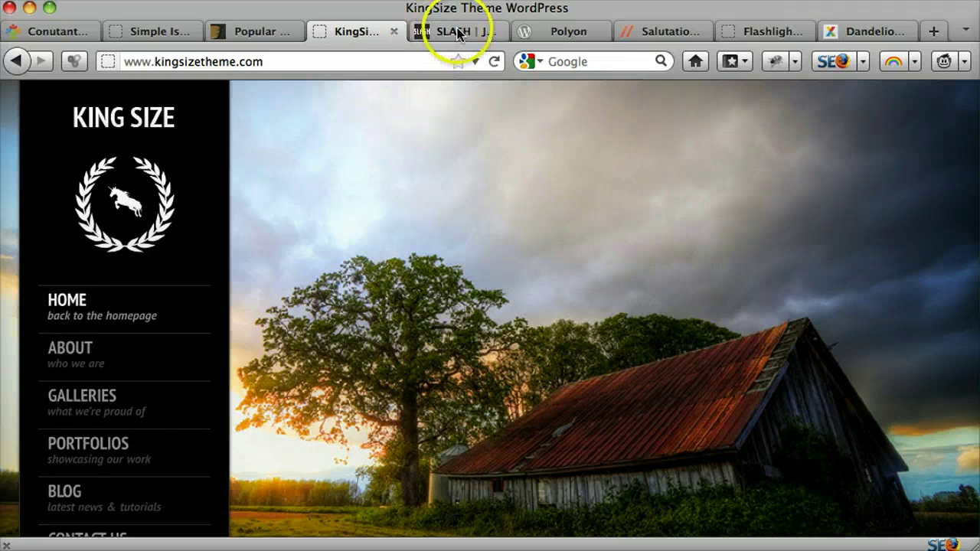
right_click(469, 196)
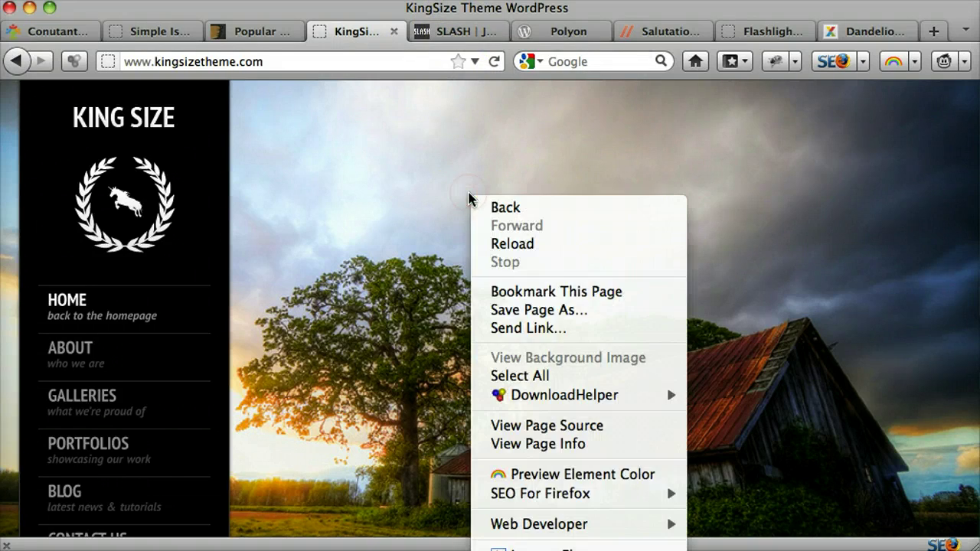
click(306, 9)
Step: Look through the SLASH, Polyon and Salutation theme demos
click(453, 31)
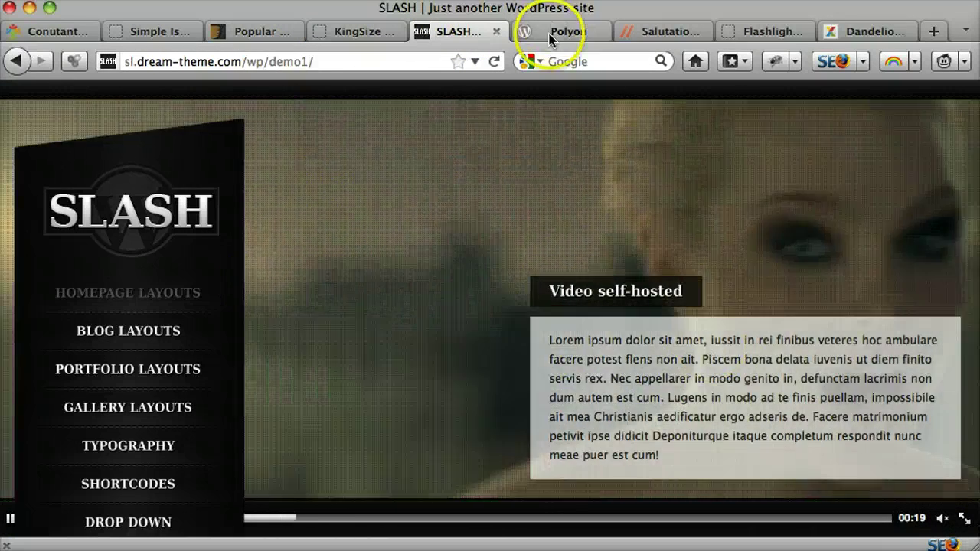
click(548, 34)
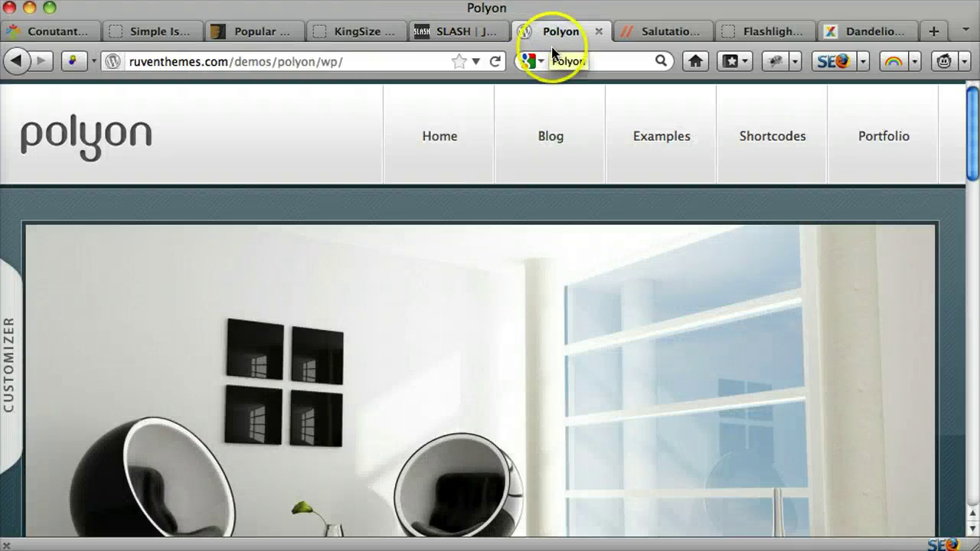
scroll(546, 279, down, 10)
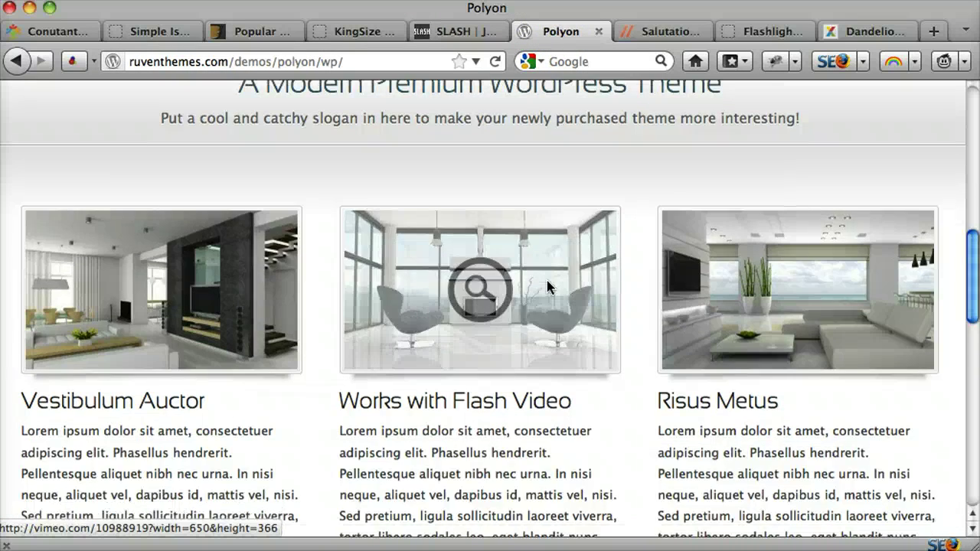
scroll(546, 277, up, 10)
click(663, 31)
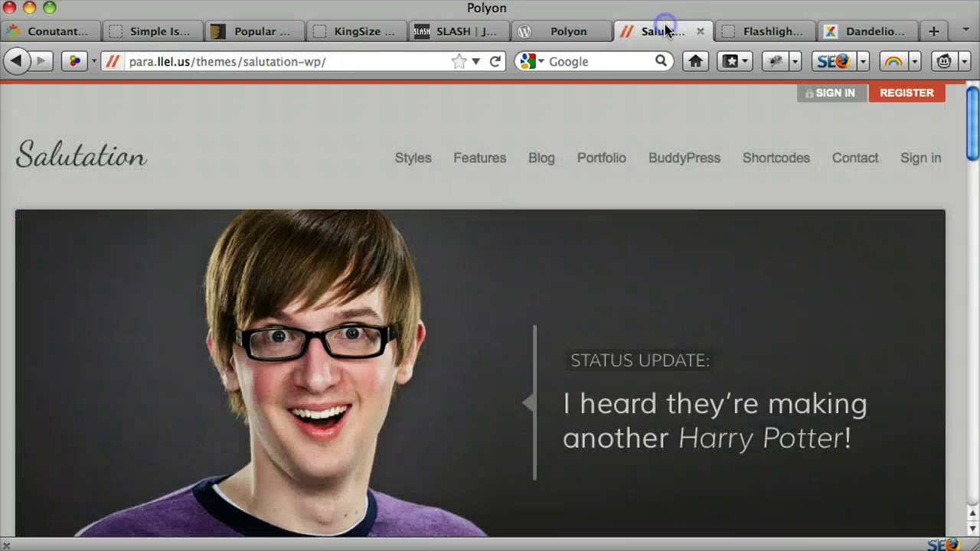
click(607, 274)
scroll(608, 274, down, 3)
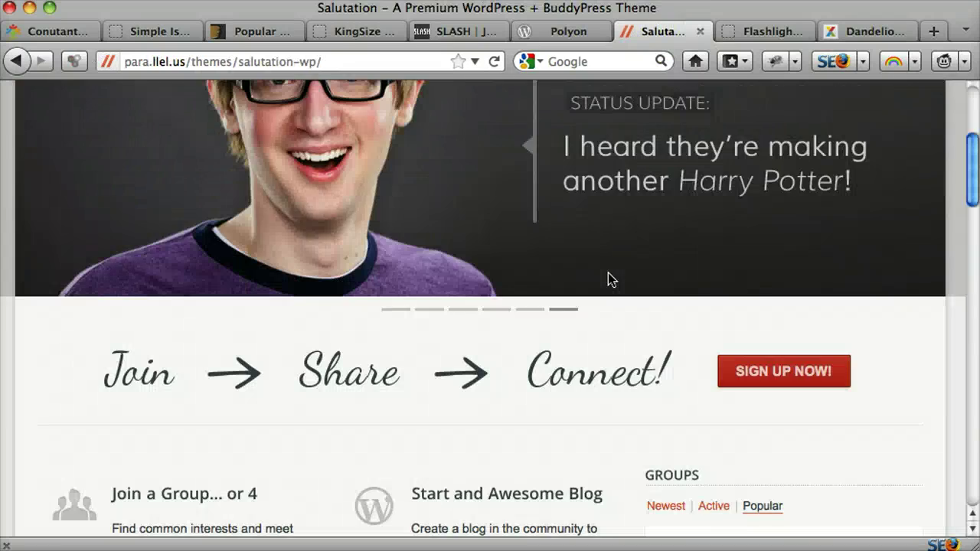
scroll(610, 277, down, 4)
scroll(612, 280, up, 7)
Step: Check the Flashlight demo, then scroll the Dandelion demo to its feature columns and back
click(776, 42)
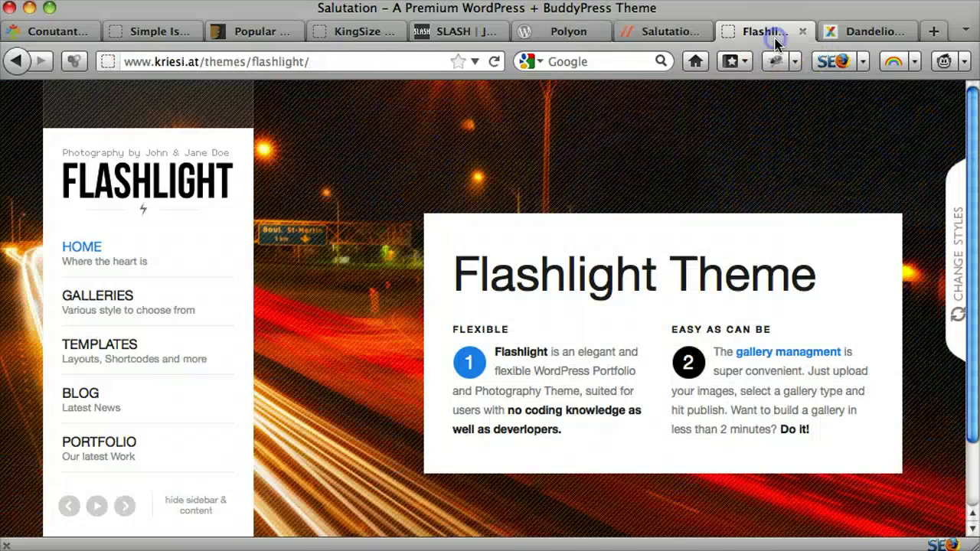
click(638, 280)
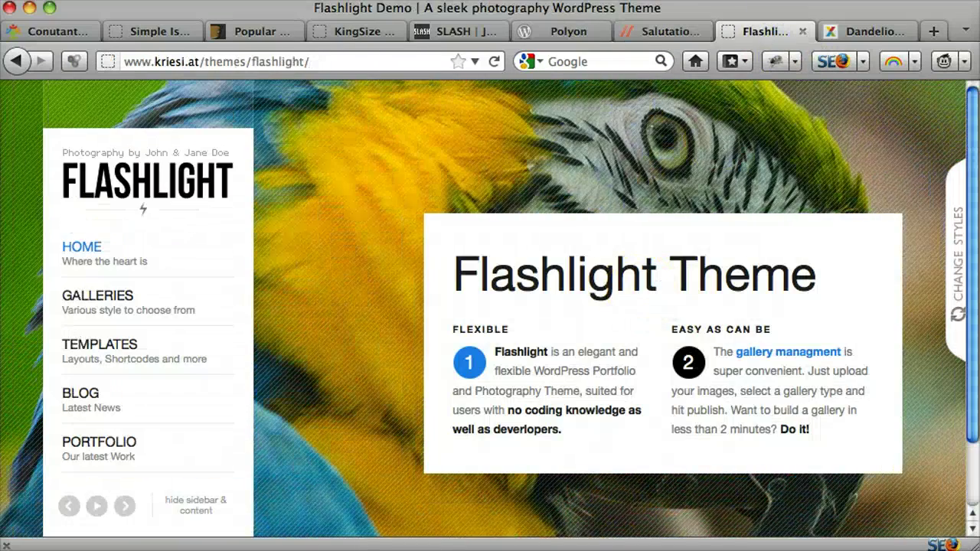
click(868, 31)
click(699, 166)
scroll(700, 168, down, 3)
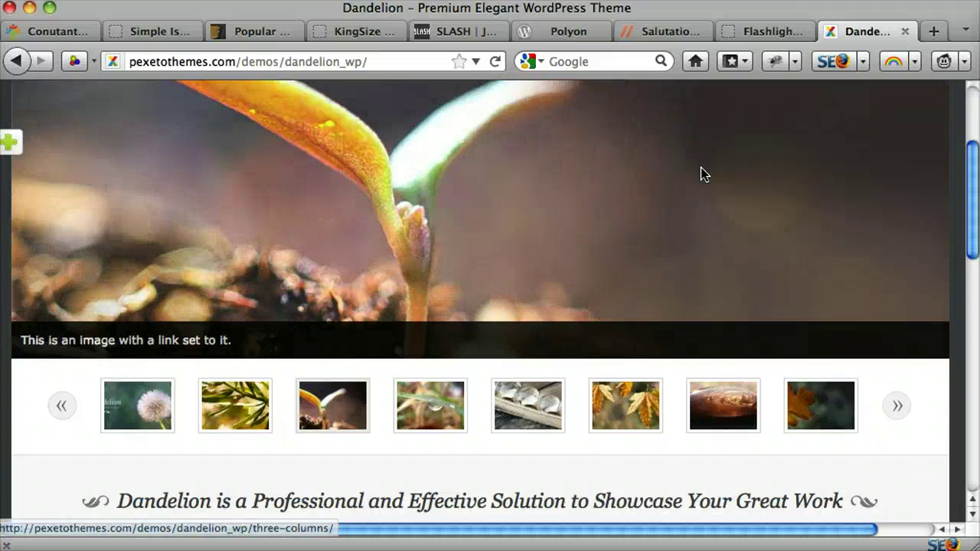
scroll(701, 168, down, 5)
scroll(700, 169, up, 8)
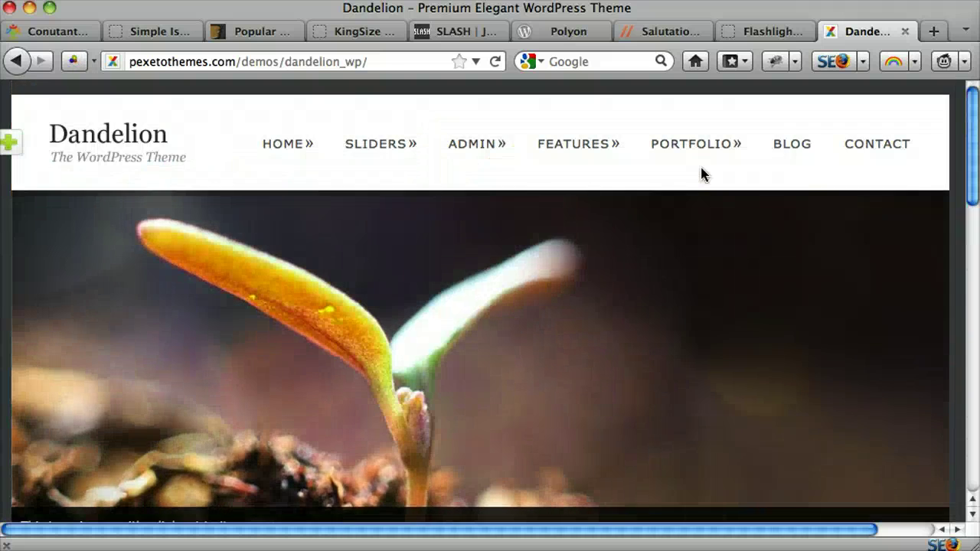
scroll(701, 168, down, 5)
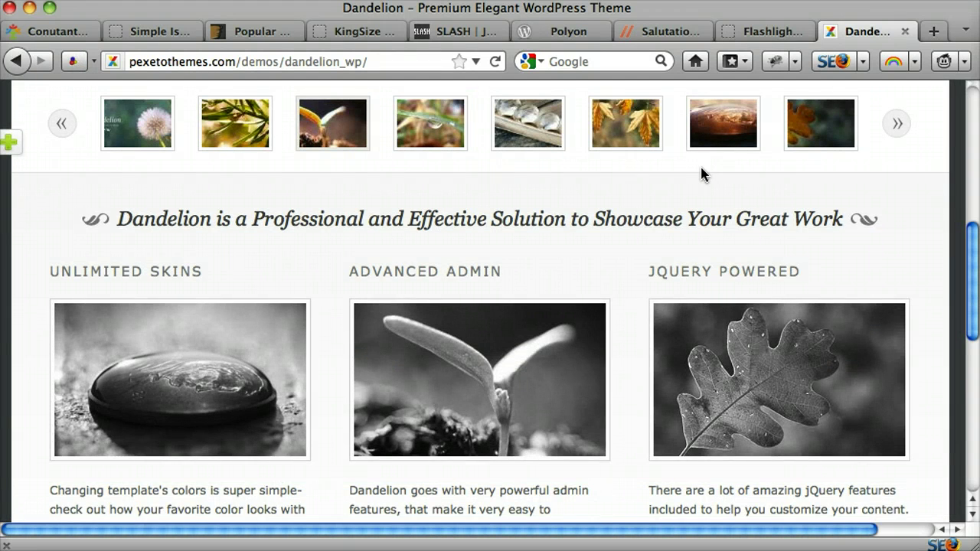
scroll(701, 169, up, 5)
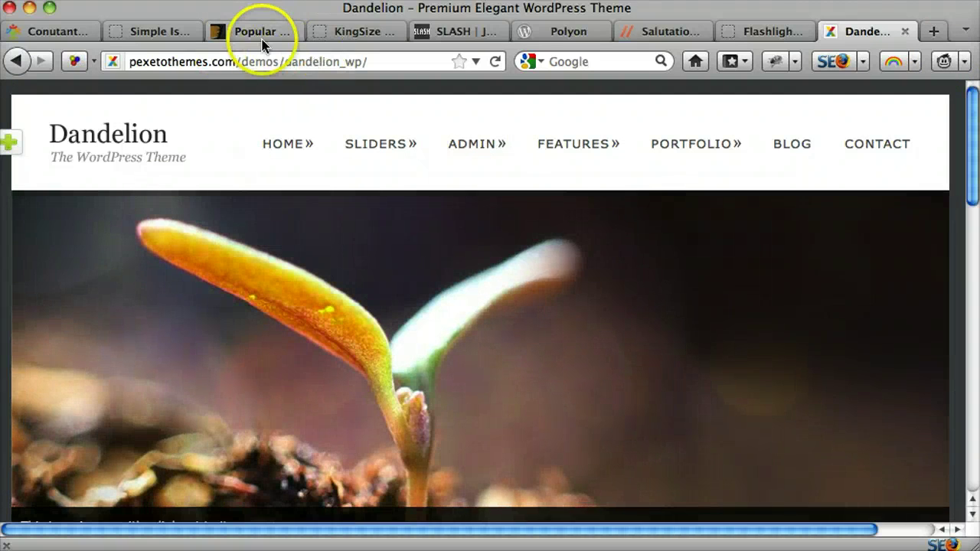
Step: Scan the Popular WordPress top sellers and open the Striking theme's item page
click(260, 35)
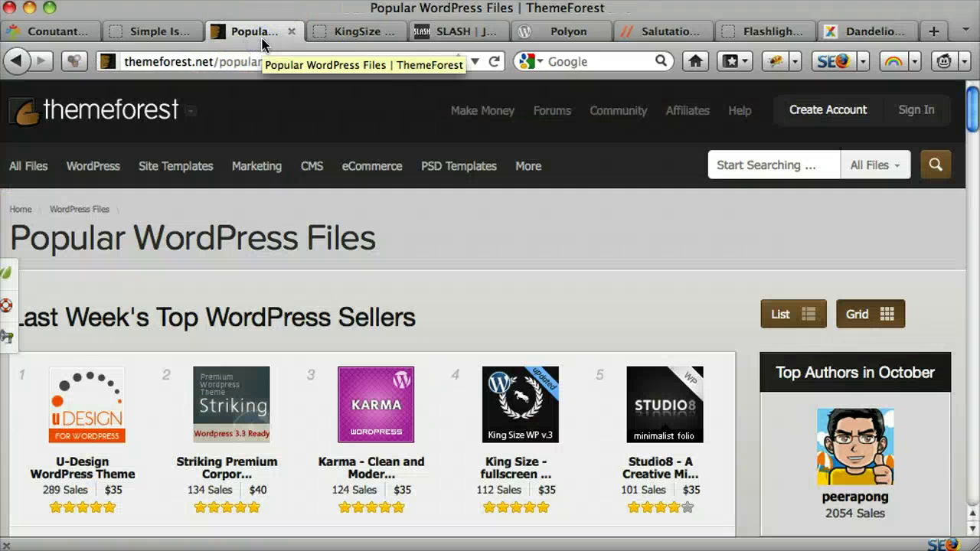
scroll(546, 237, down, 3)
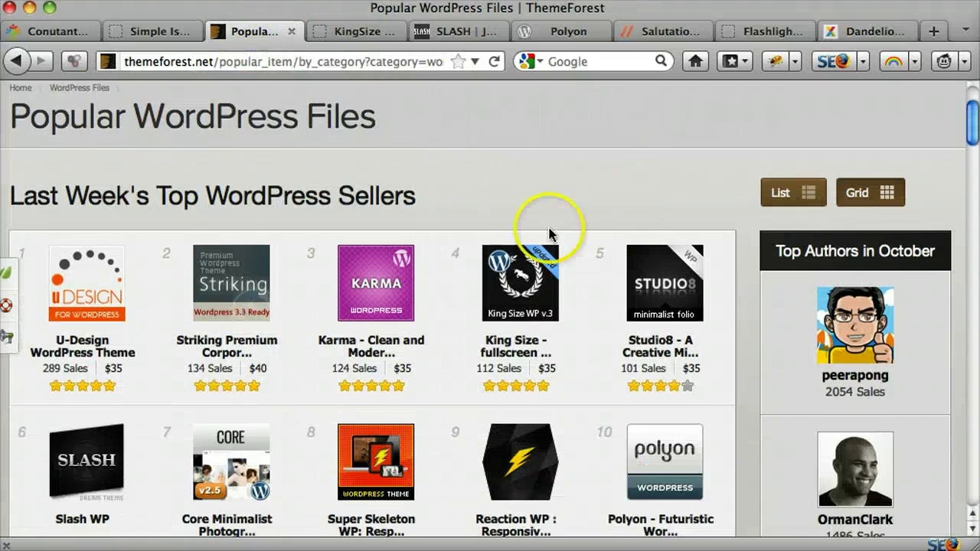
scroll(485, 337, down, 5)
scroll(477, 314, up, 8)
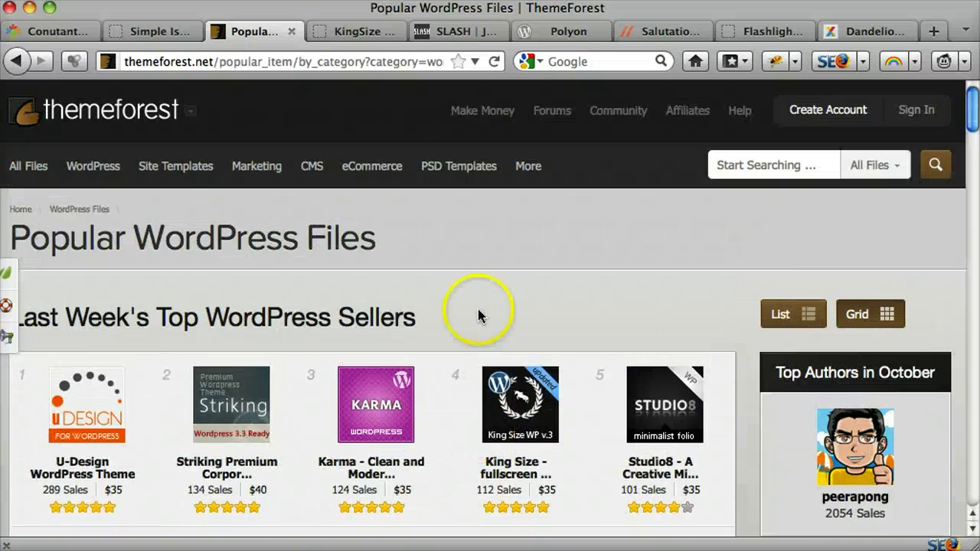
click(366, 35)
click(232, 36)
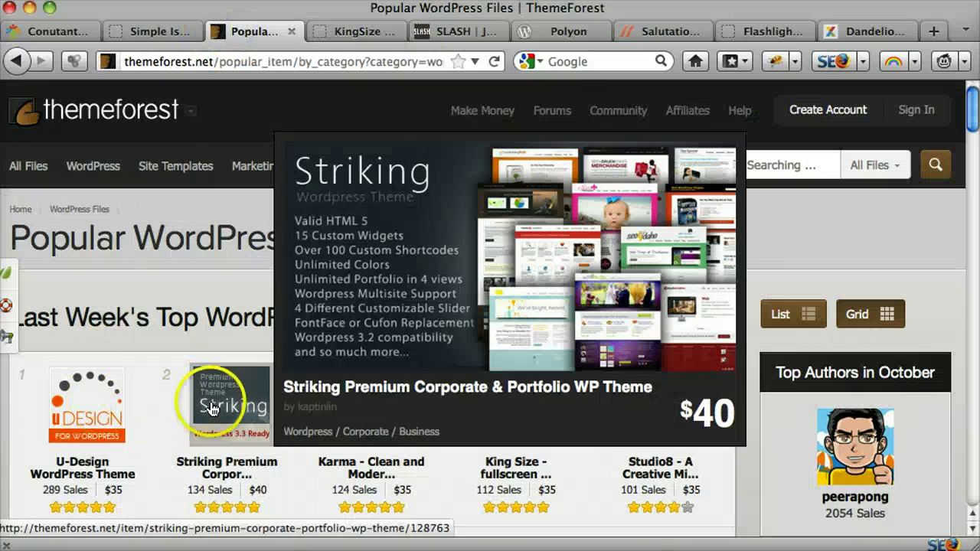
click(212, 410)
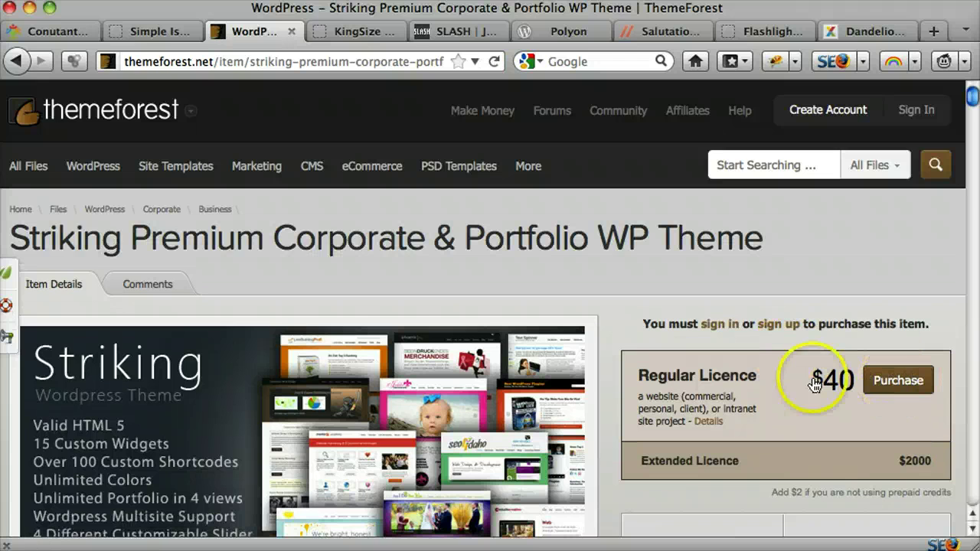
Step: Load simpleiskey.com/wp-admin on the Simple Is Key tab, fixing the missing slash
click(163, 33)
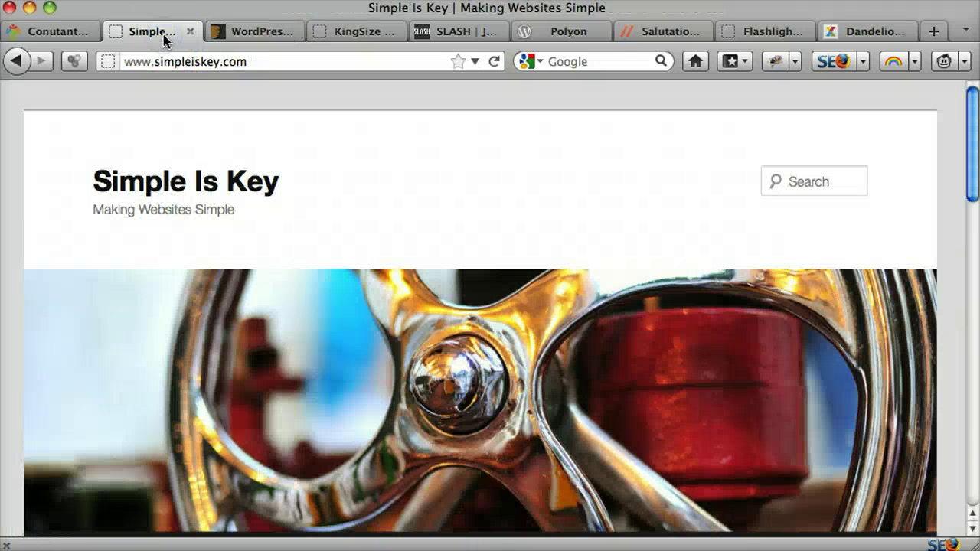
click(293, 65)
click(292, 64)
text(wp-adm)
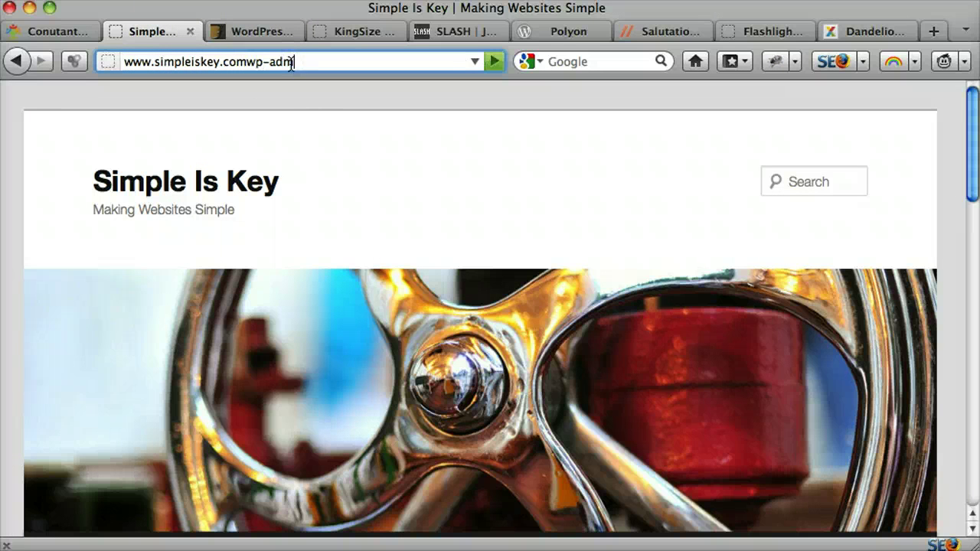
text(in)
key(Return)
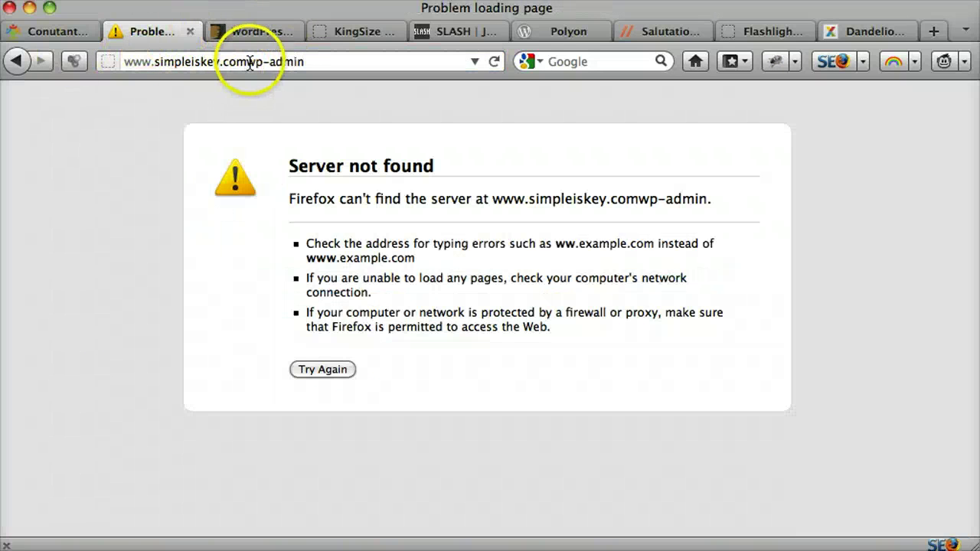
click(250, 64)
click(248, 62)
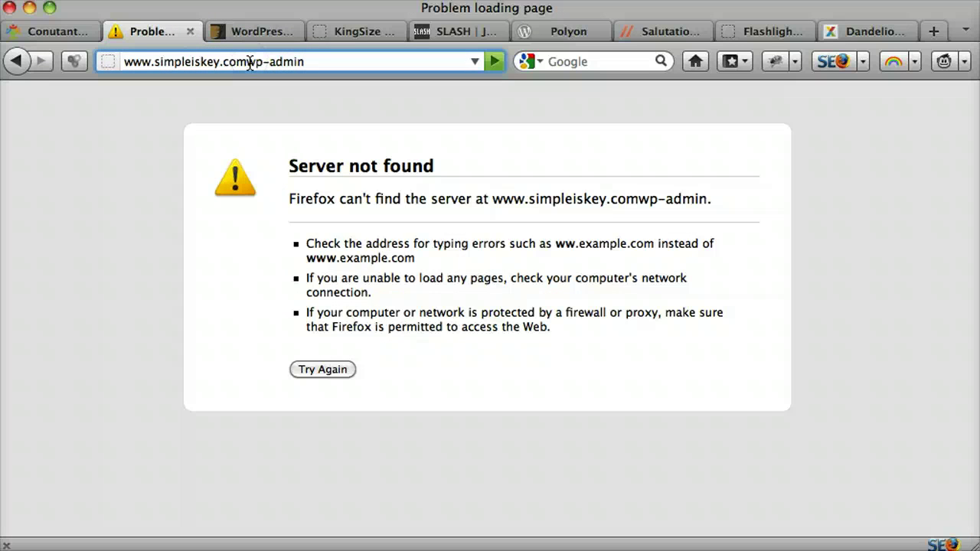
text(/)
key(Return)
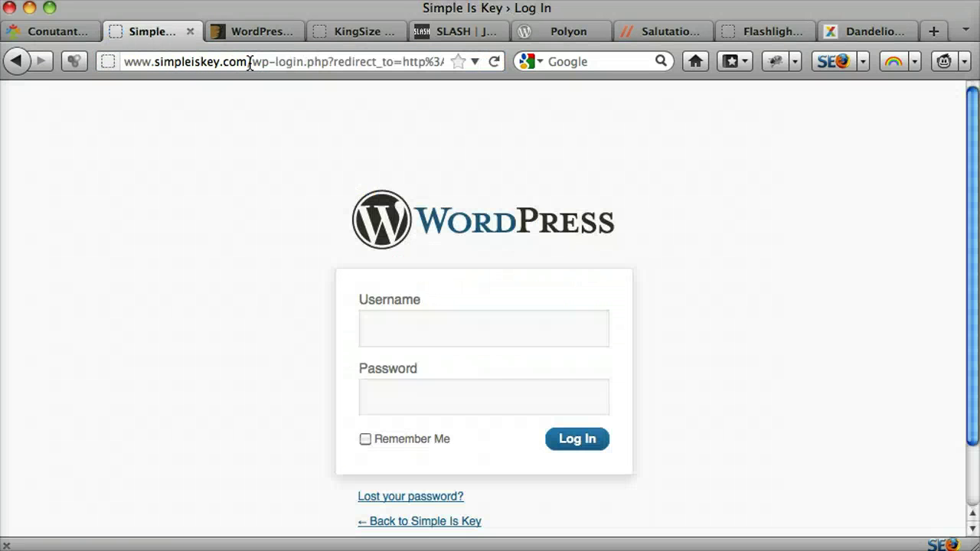
Step: Log in to the admin dashboard with the site's username and password
click(491, 277)
text(admin)
key(Tab)
text(•••)
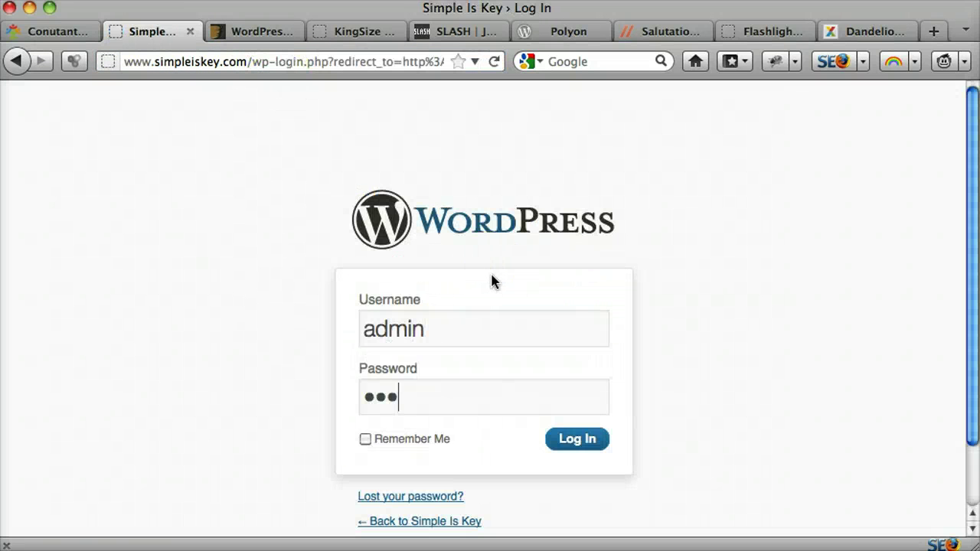
text(••••••••)
key(Return)
click(507, 412)
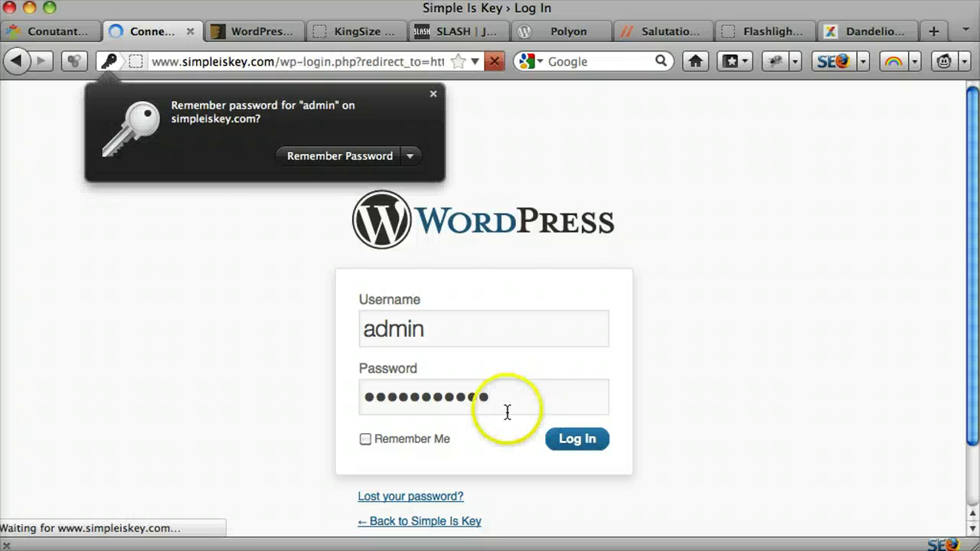
Step: Dismiss the remember-password prompt and go to Appearance > Themes
click(433, 98)
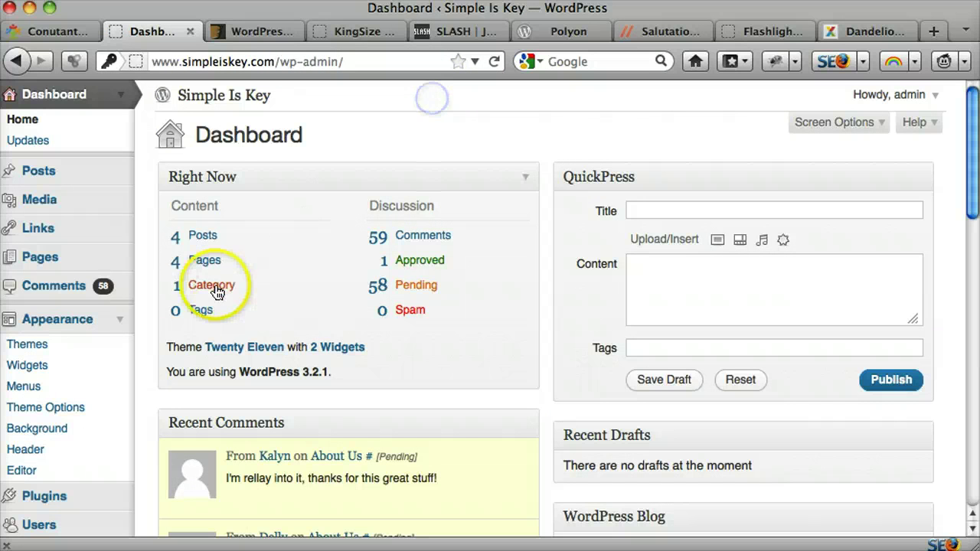
click(122, 320)
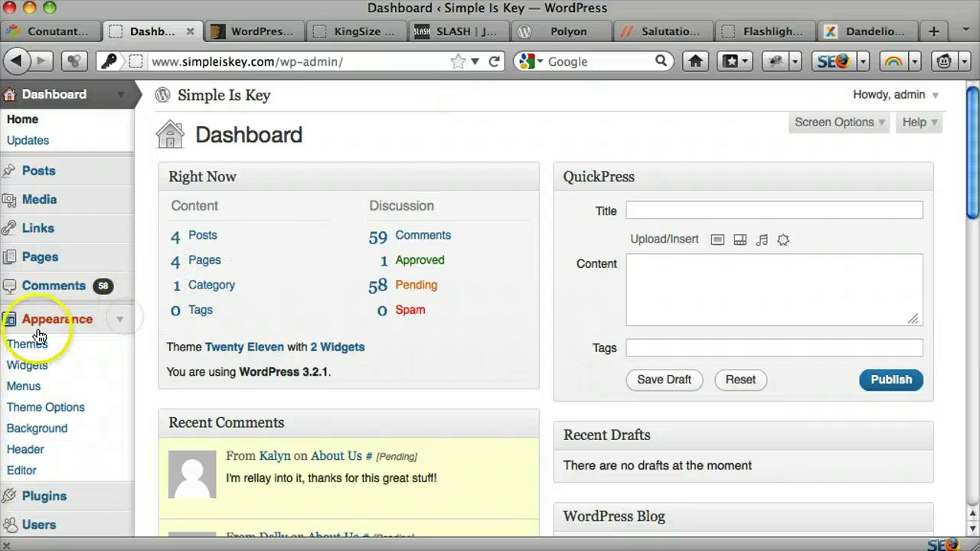
click(40, 344)
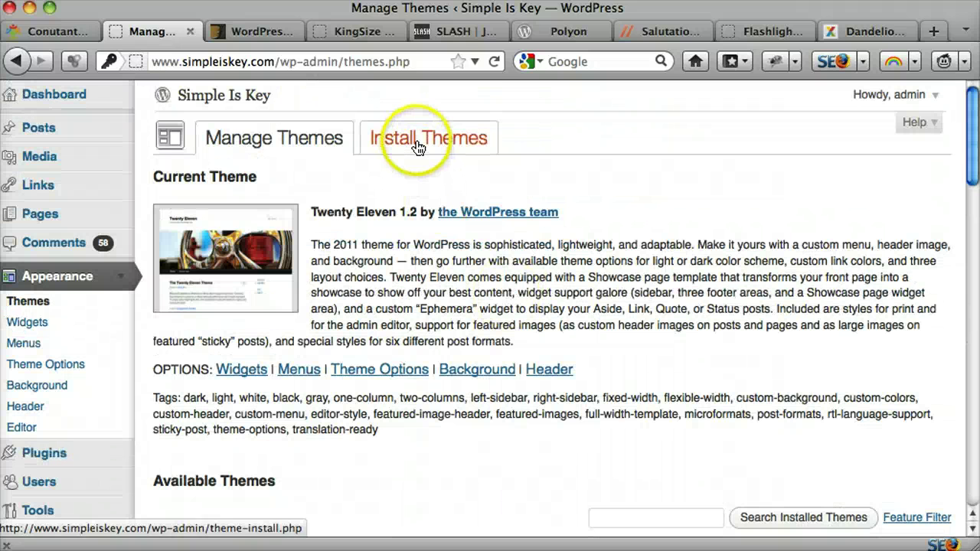
Step: Under Install Themes, browse Featured themes, then bring up the .zip Upload form
click(417, 145)
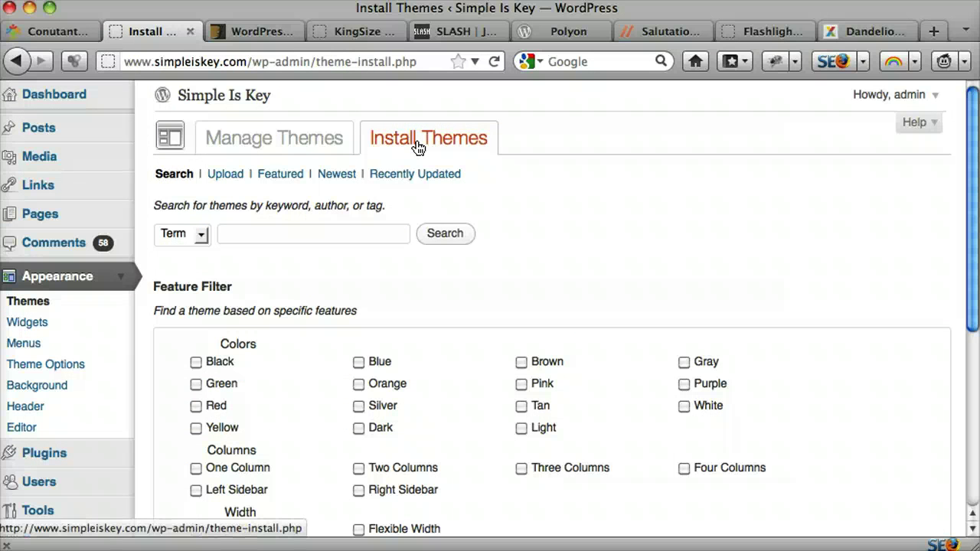
click(280, 177)
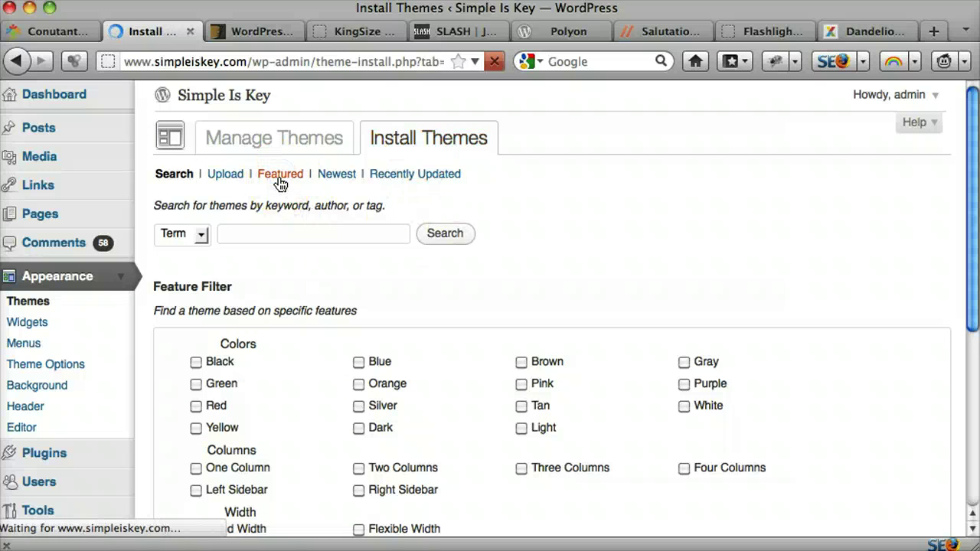
scroll(574, 220, down, 5)
scroll(400, 421, down, 8)
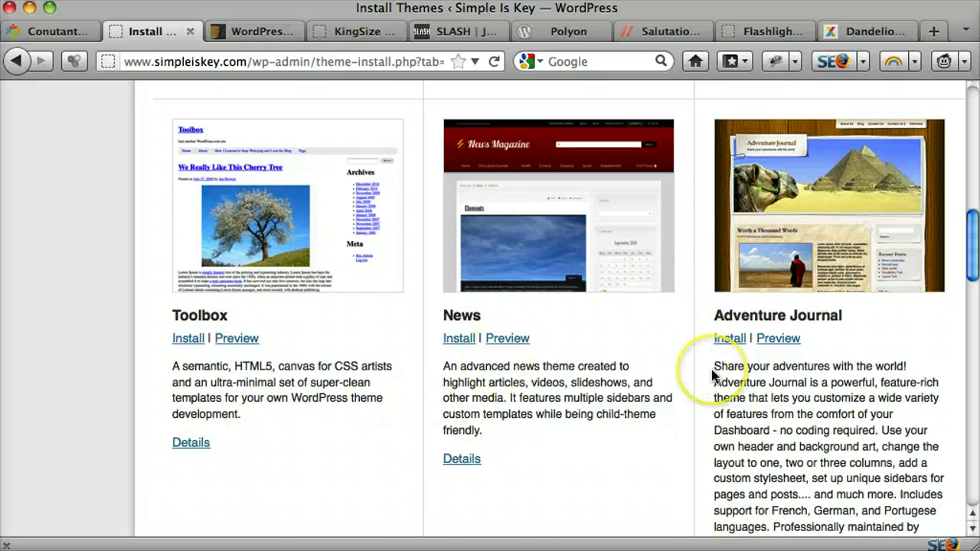
scroll(711, 372, up, 12)
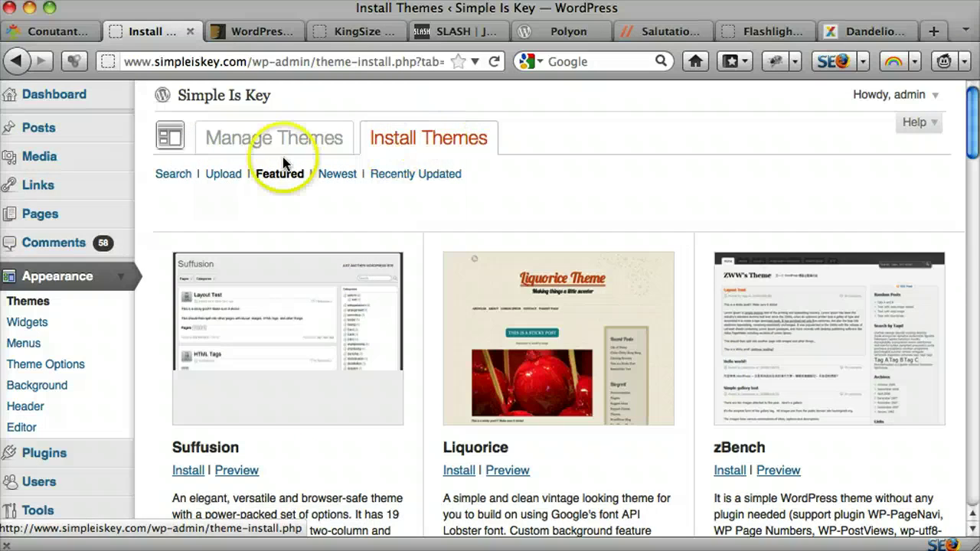
click(221, 176)
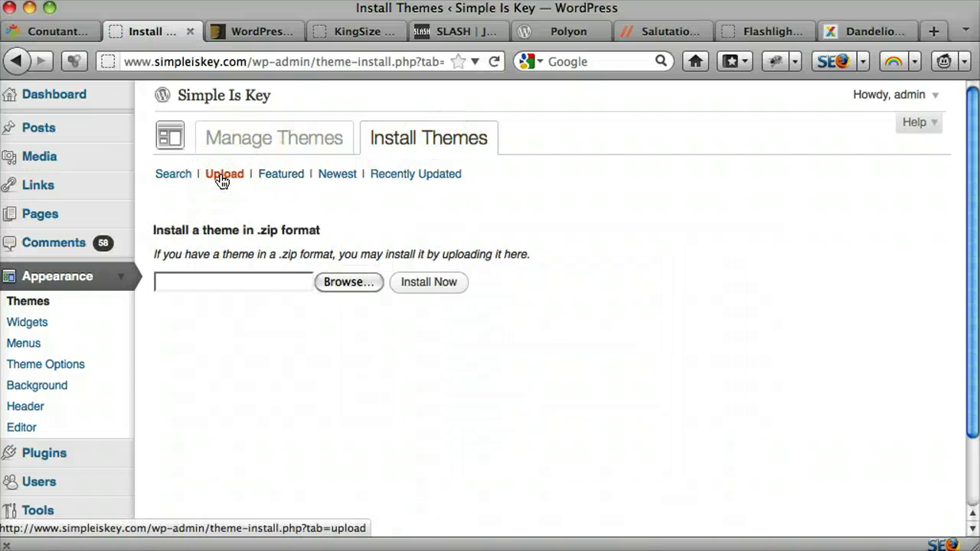
click(272, 32)
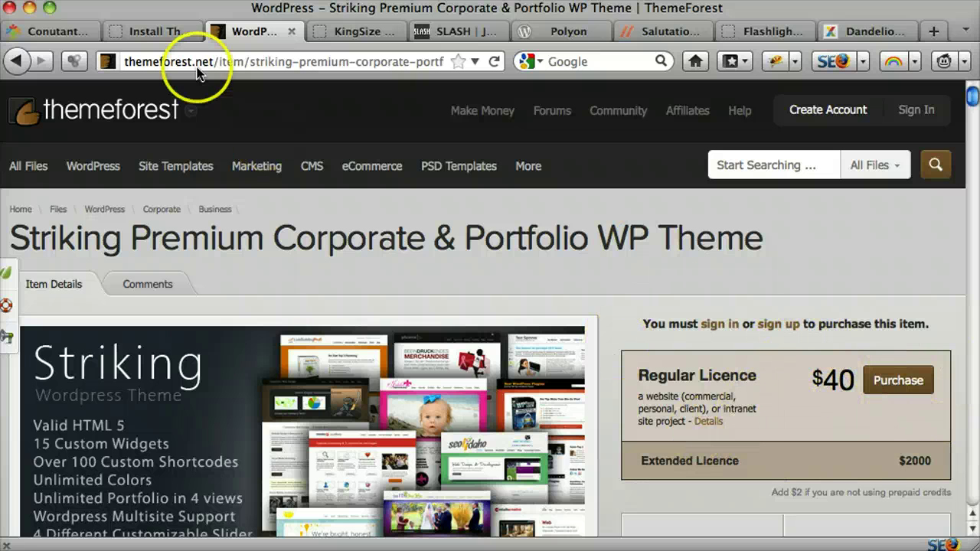
click(150, 30)
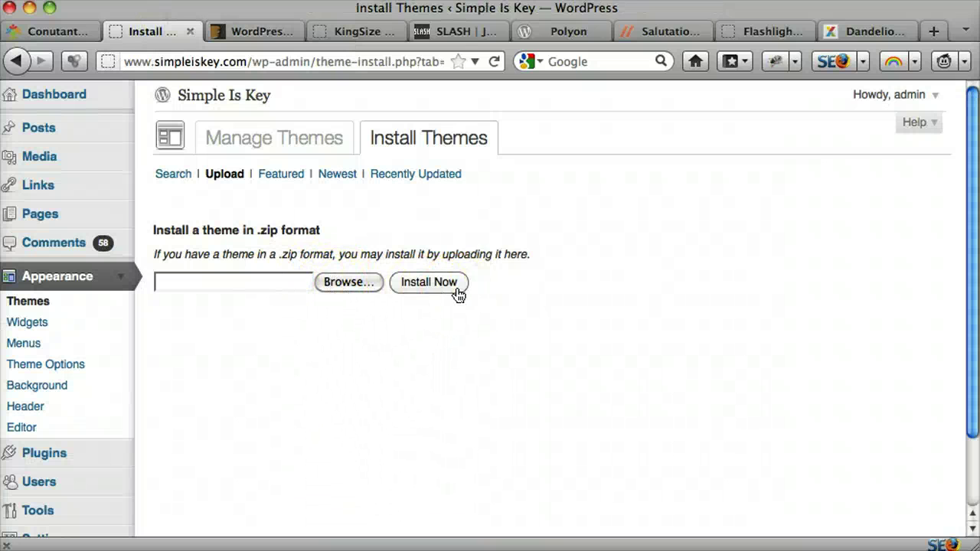
click(583, 337)
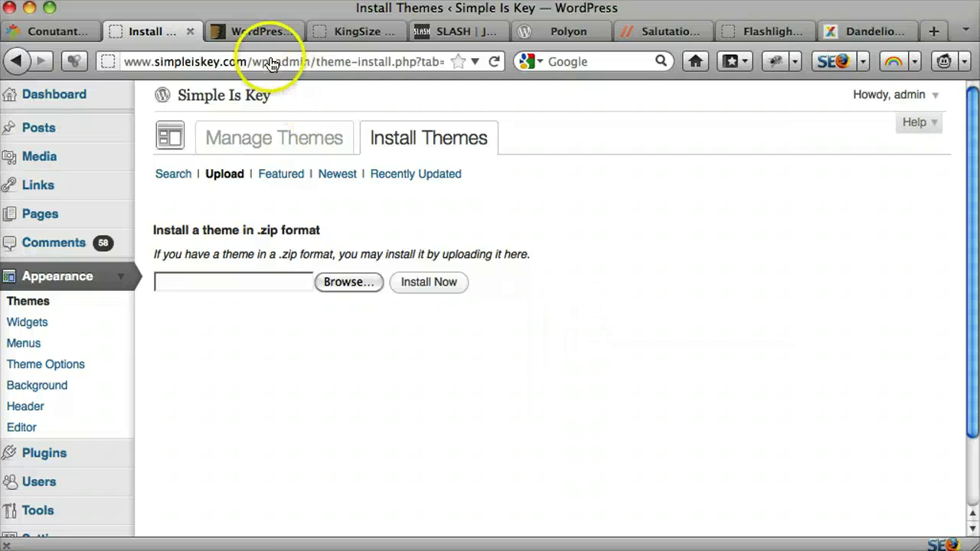
click(252, 31)
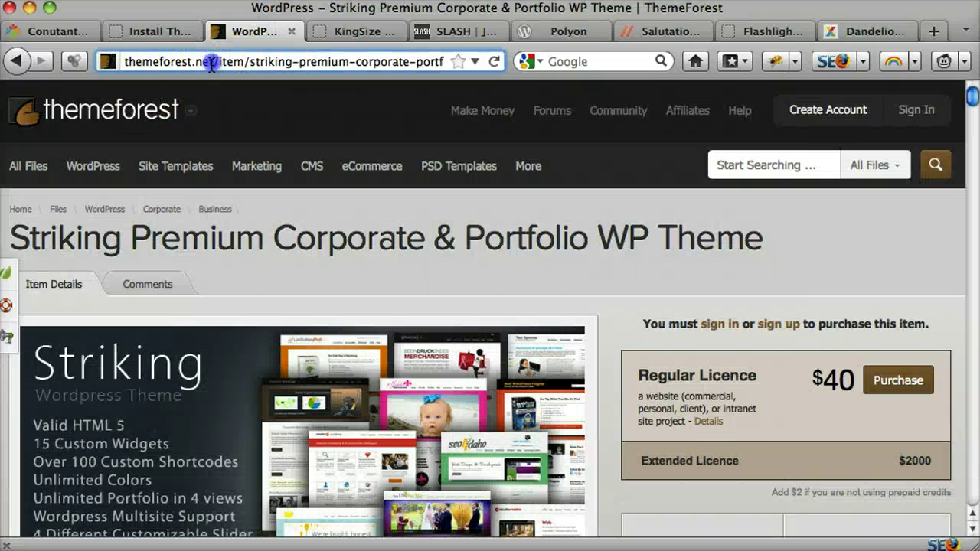
drag(215, 64, 123, 63)
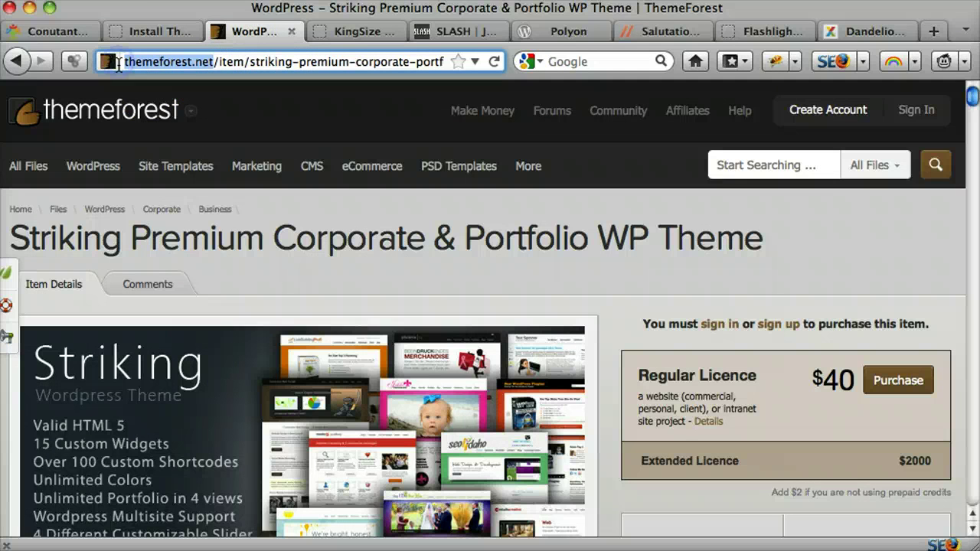
click(173, 31)
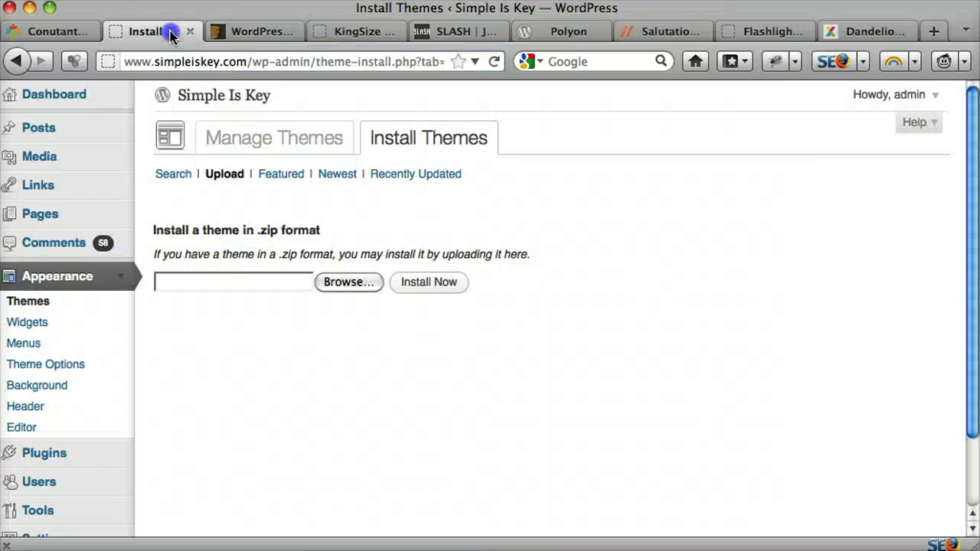